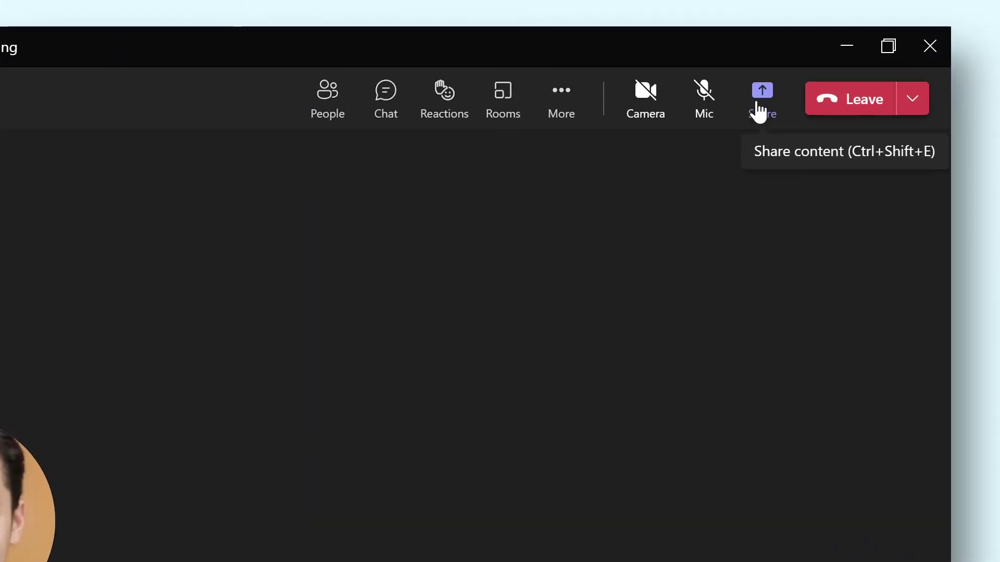
# - Share the 'Whiteboard meeting' board in the Teams meeting via Microsoft Whiteboard
pyautogui.click(759, 110)
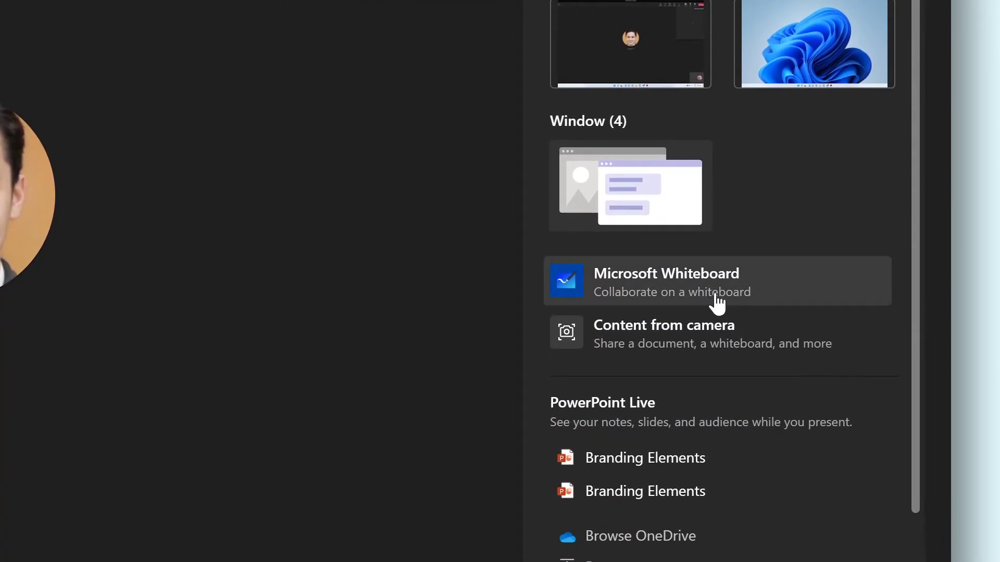
pyautogui.click(704, 285)
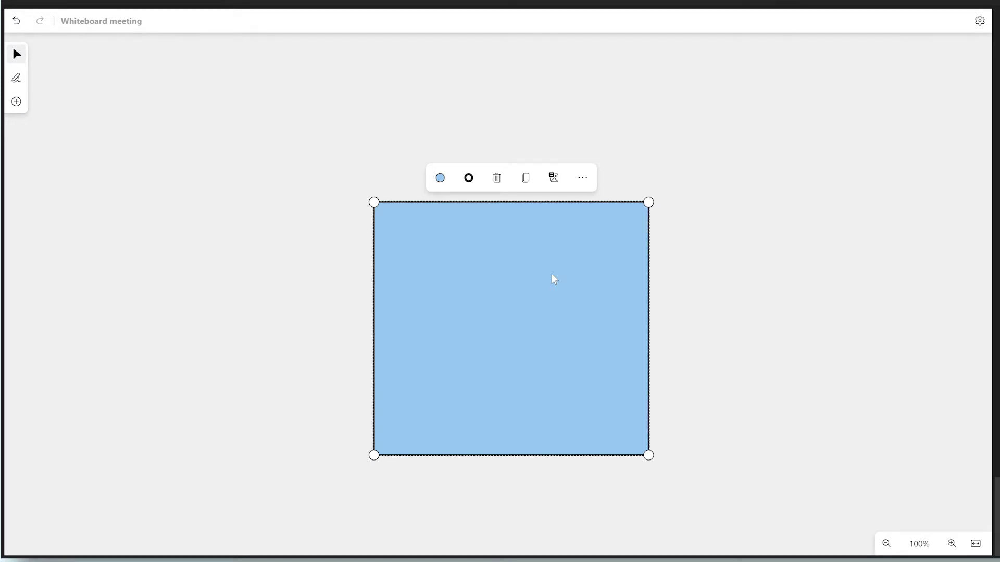
# - Rotate the blue square 45° into a diamond, using undo and redo to settle the rotation
pyautogui.moveTo(646, 215); pyautogui.dragTo(494, 160)
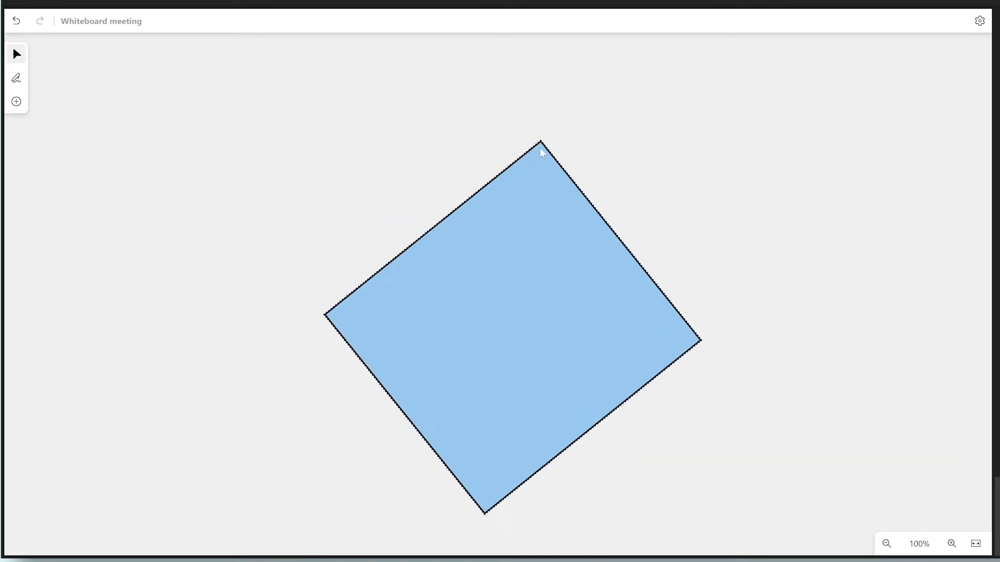
pyautogui.hotkey('ctrl', 'z')
pyautogui.hotkey('ctrl', 'z')
pyautogui.hotkey('ctrl', 'y')
pyautogui.hotkey('ctrl', 'y')
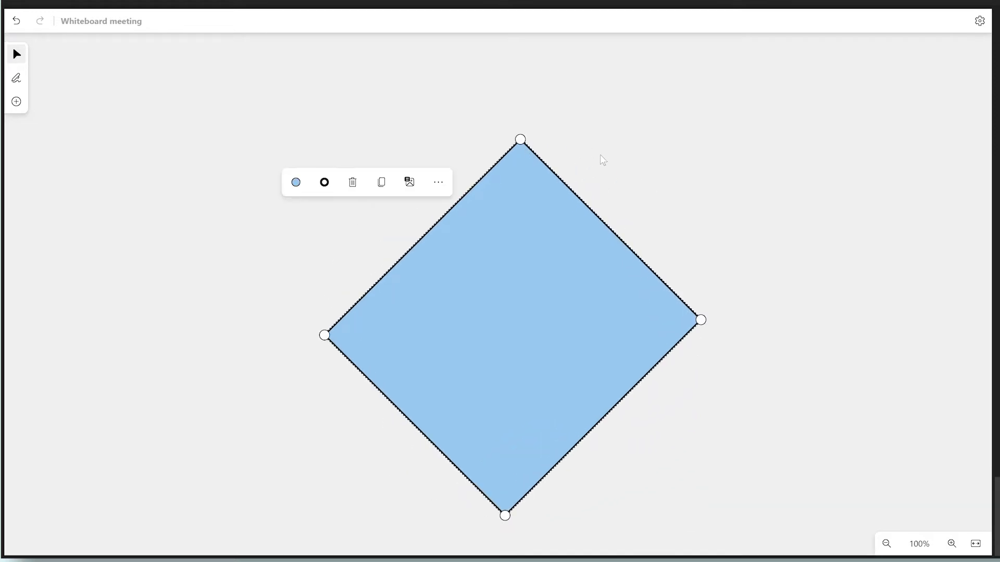
# - Give the diamond a purple fill and a green outline
pyautogui.click(294, 180)
pyautogui.click(393, 136)
pyautogui.click(293, 193)
pyautogui.click(308, 136)
pyautogui.click(739, 202)
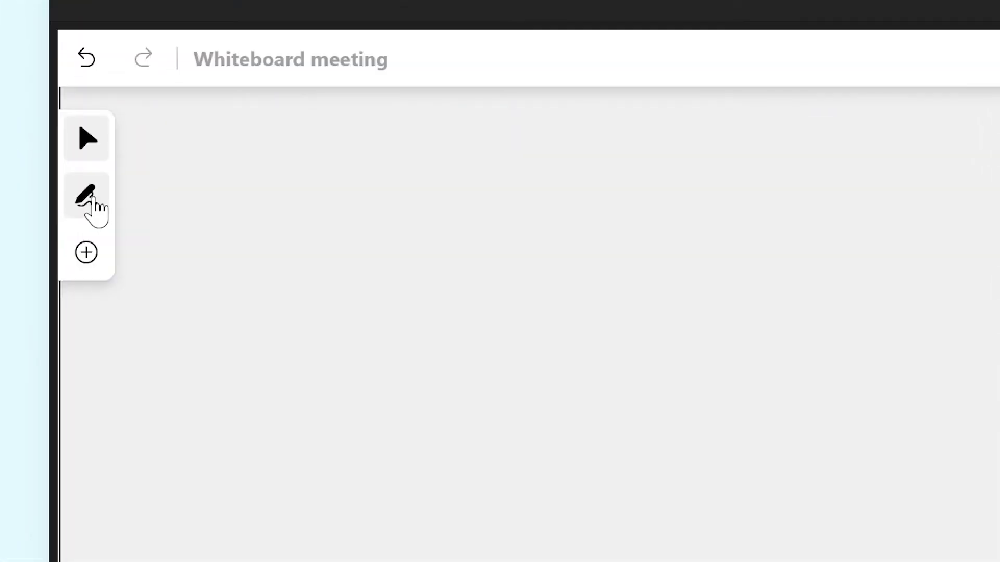
pyautogui.click(91, 200)
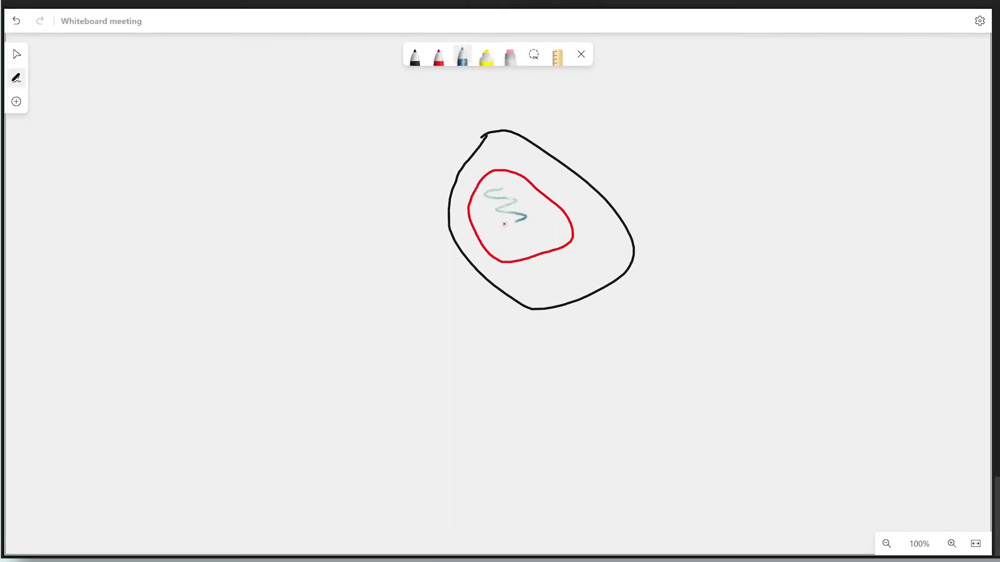
# - Add a blue squiggle and yellow highlighter stroke, erase them, and lasso-select the loops
pyautogui.moveTo(504, 224); pyautogui.dragTo(548, 239)
pyautogui.click(486, 57)
pyautogui.moveTo(509, 151)
pyautogui.mouseDown()
pyautogui.moveTo(573, 211)
pyautogui.moveTo(490, 171)
pyautogui.moveTo(523, 163)
pyautogui.moveTo(508, 207)
pyautogui.mouseUp()
pyautogui.click(510, 57)
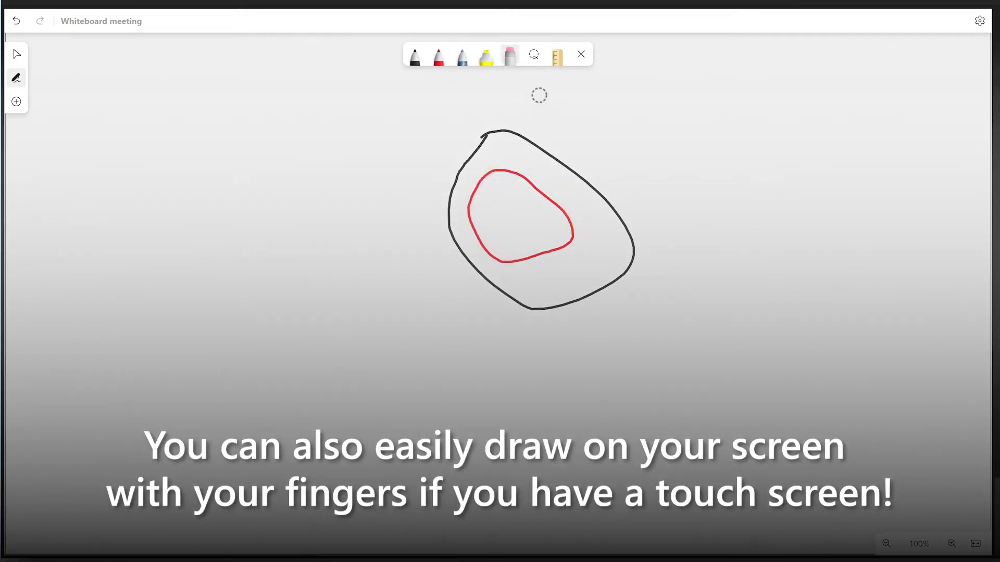
pyautogui.click(533, 54)
pyautogui.moveTo(506, 94)
pyautogui.mouseDown()
pyautogui.moveTo(634, 216)
pyautogui.moveTo(600, 335)
pyautogui.moveTo(451, 302)
pyautogui.moveTo(422, 178)
pyautogui.moveTo(504, 94)
pyautogui.mouseUp()
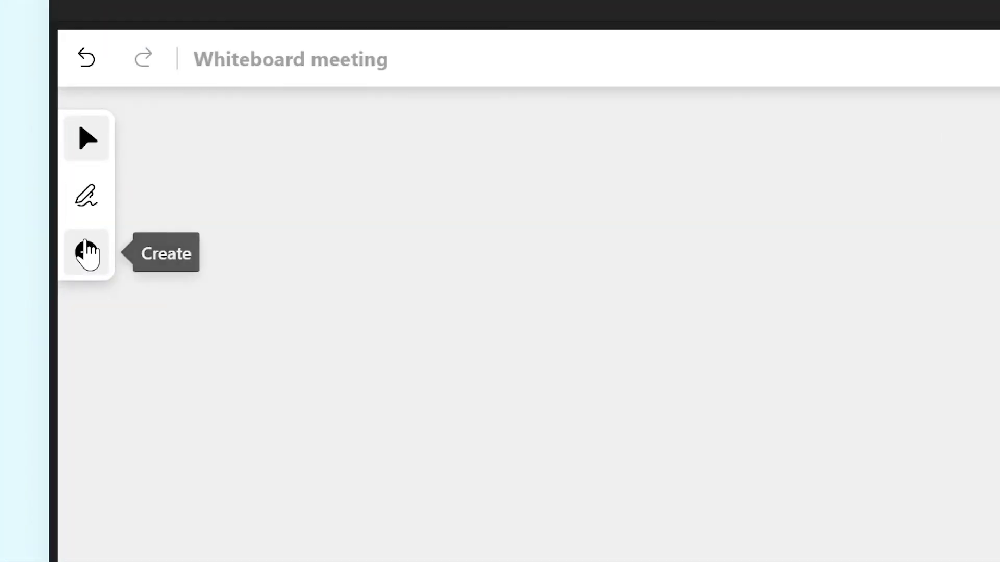
# - Add a pink sticky note to the board
pyautogui.click(87, 252)
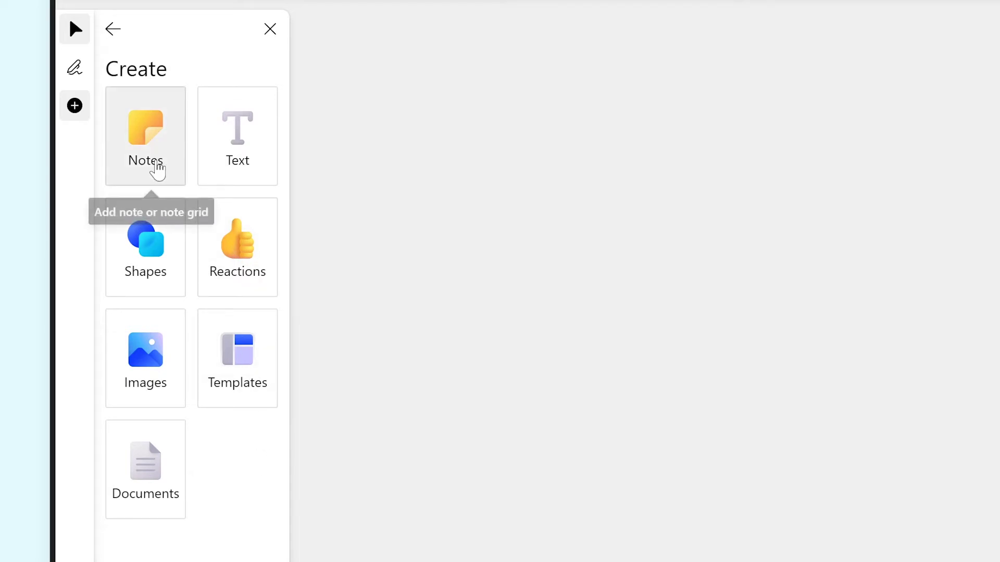
pyautogui.click(157, 169)
pyautogui.click(194, 181)
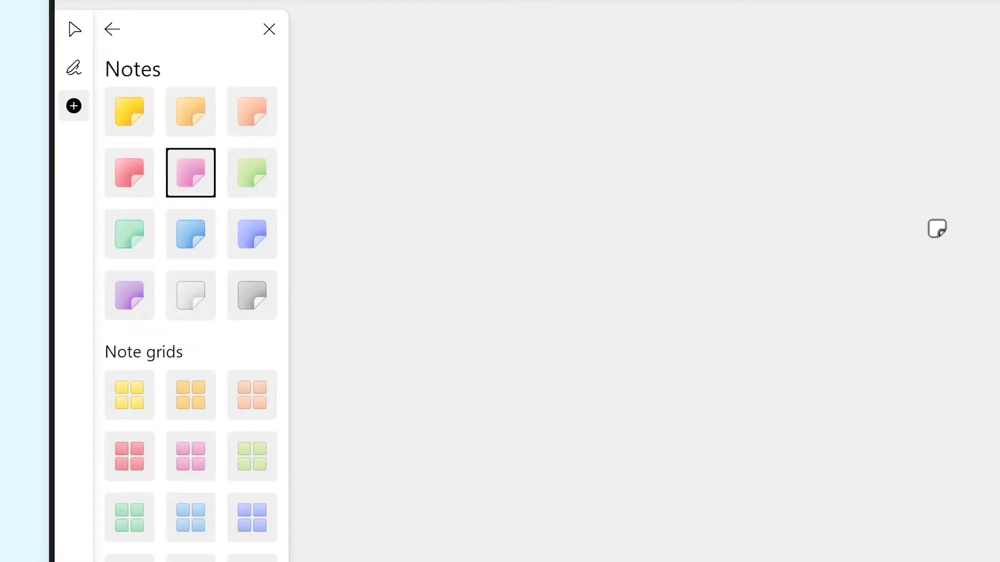
# - Write 'Hello there!' / 'This is a sticky note!' on the note, recolour it blue, tilt it about 17°
pyautogui.write('Hello there!')
pyautogui.press('Return')
pyautogui.press('Return')
pyautogui.write('This is a sticky note!')
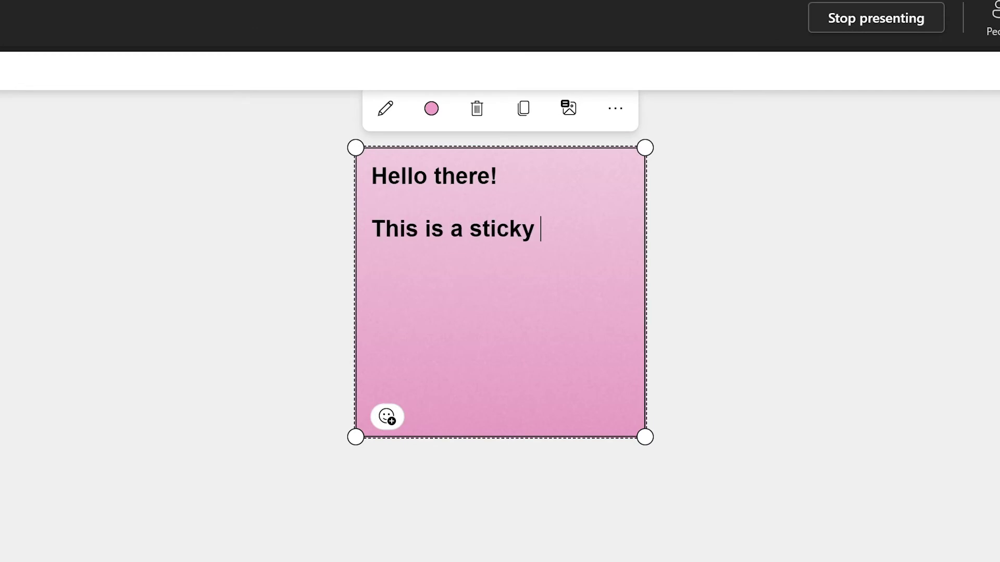
pyautogui.click(431, 108)
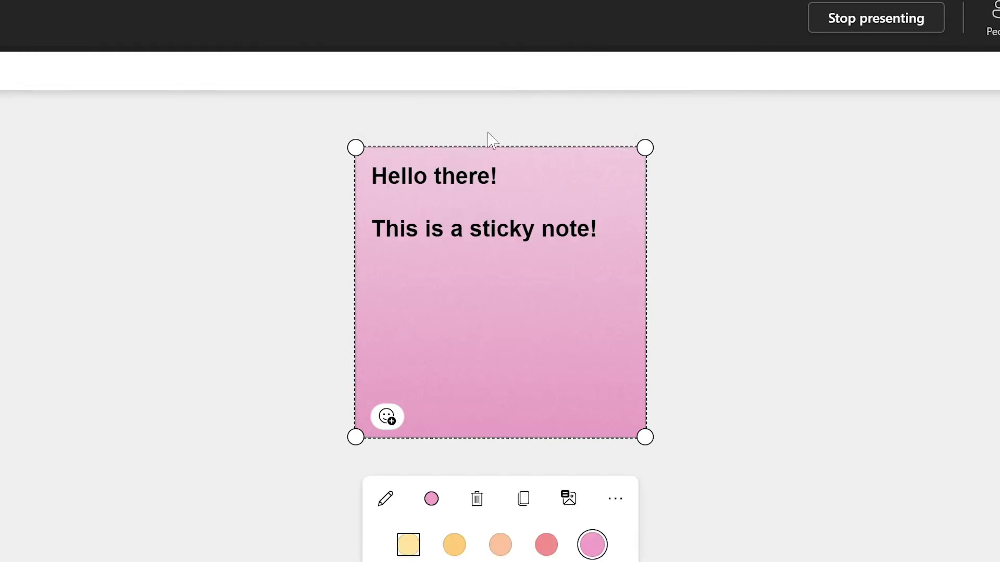
pyautogui.moveTo(580, 216); pyautogui.dragTo(615, 254)
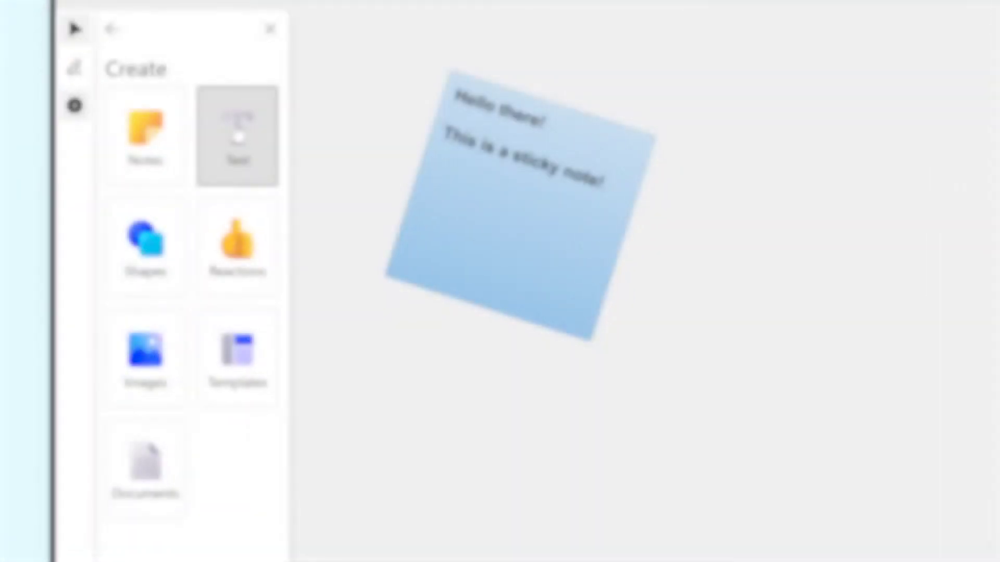
# - Add a text box reading 'This is a bit of text!' and colour its text dark purple
pyautogui.click(238, 136)
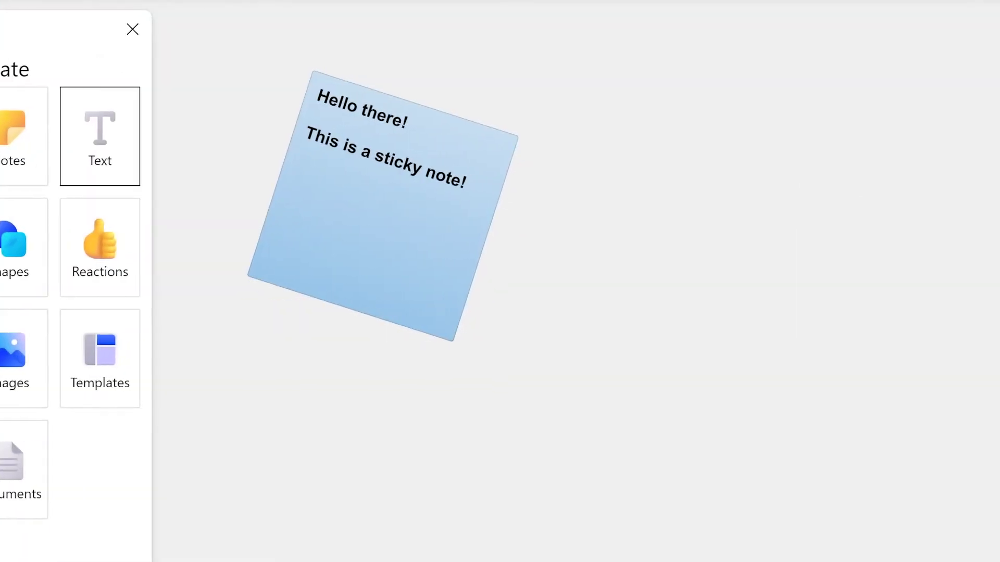
pyautogui.write('This is a bit of text!')
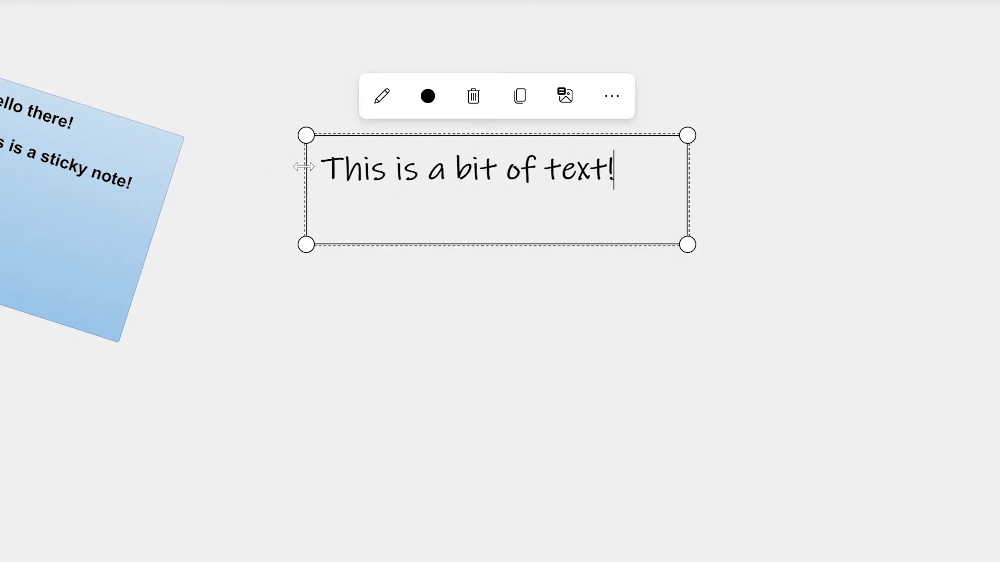
pyautogui.tripleClick(402, 169)
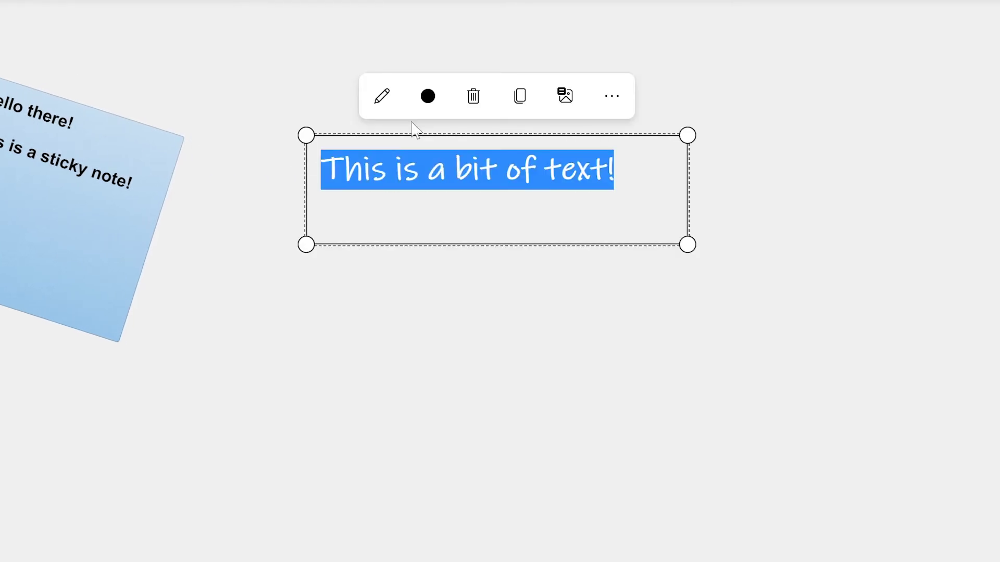
pyautogui.click(423, 94)
pyautogui.click(510, 376)
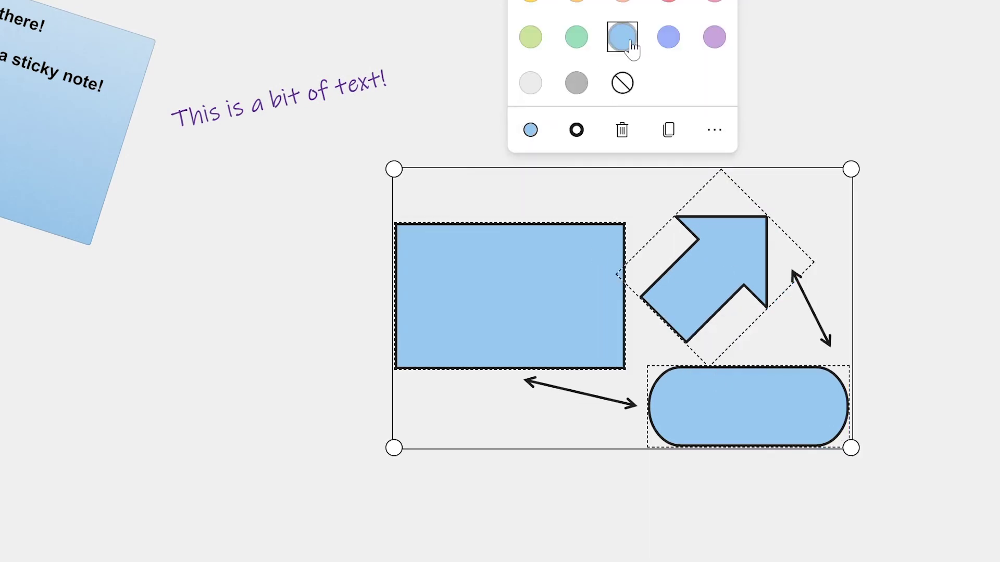
# - Give the rectangle, arrow and pill shapes a periwinkle fill and magenta outlines
pyautogui.click(668, 33)
pyautogui.click(574, 132)
pyautogui.click(641, 33)
# - Colour both double-headed lines green
pyautogui.click(810, 310)
pyautogui.keyDown('shift'); pyautogui.click(578, 396); pyautogui.keyUp('shift')
pyautogui.click(607, 223)
pyautogui.click(752, 167)
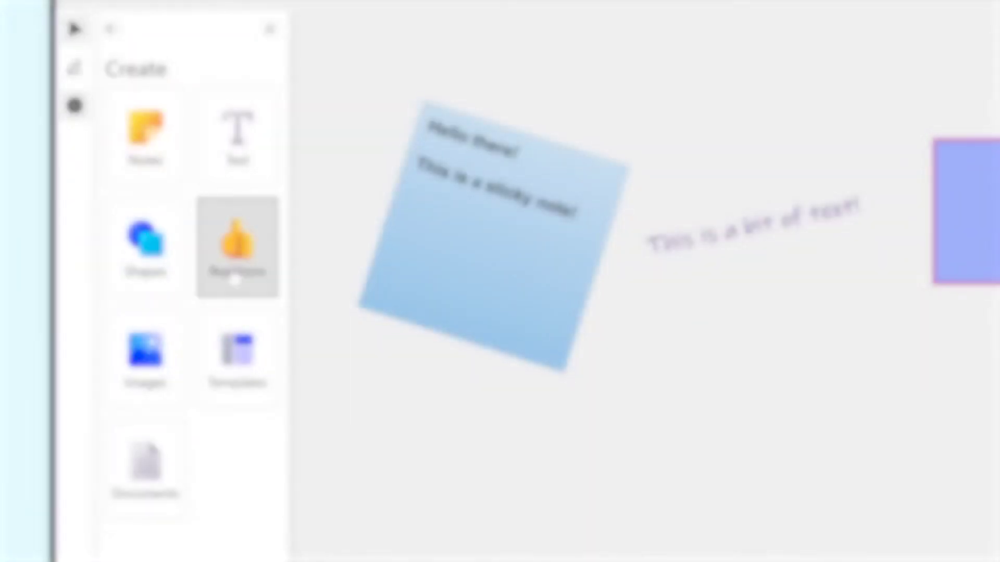
pyautogui.click(236, 245)
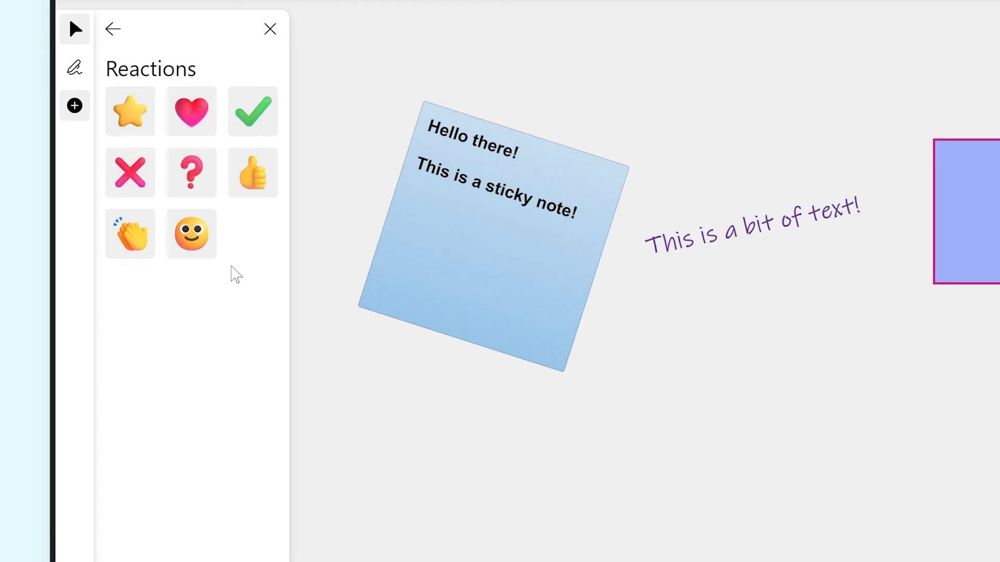
# - Place a star below the sticky note, a heart beside the rectangle and a thumbs-up below the text
pyautogui.click(131, 128)
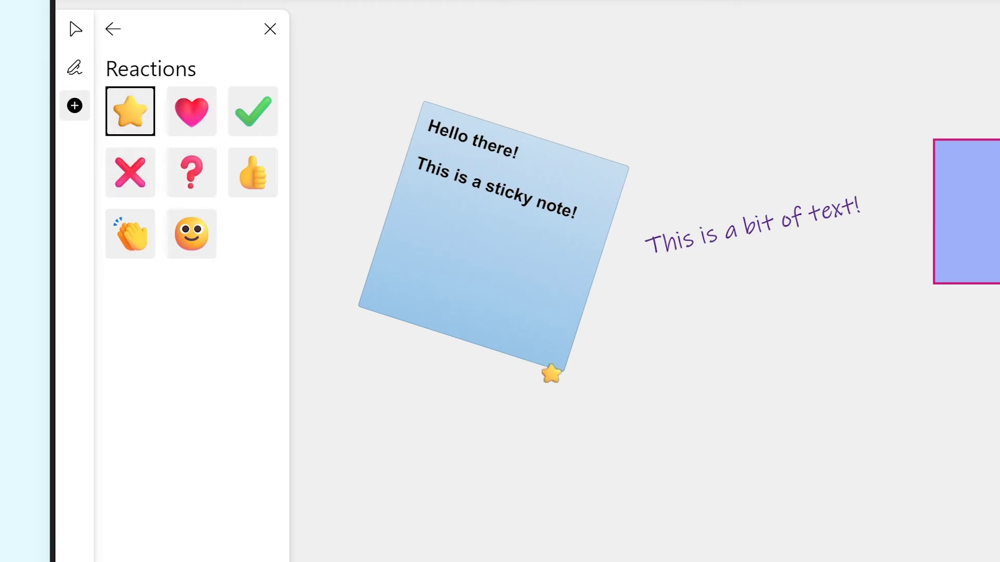
pyautogui.click(551, 372)
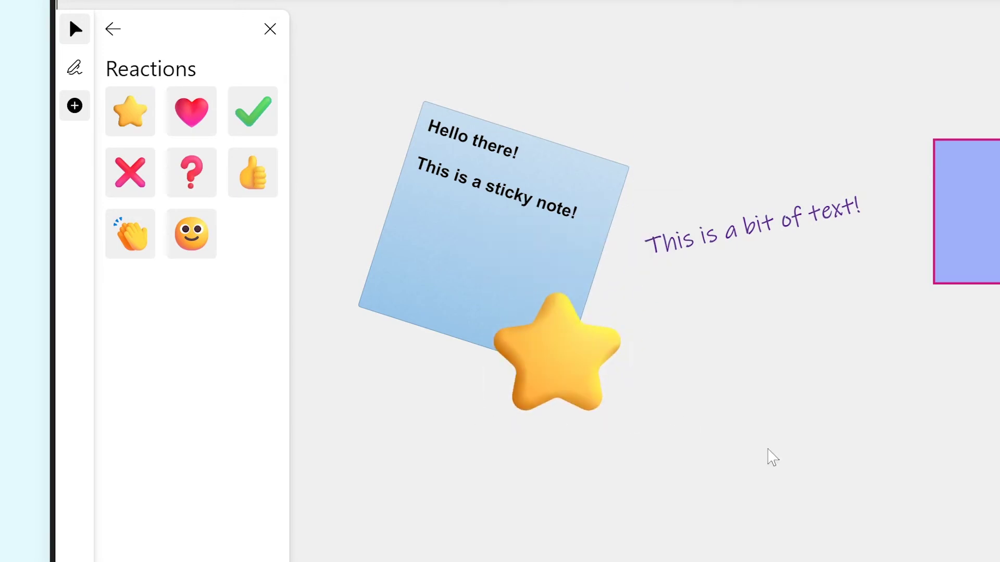
pyautogui.click(191, 111)
pyautogui.click(927, 279)
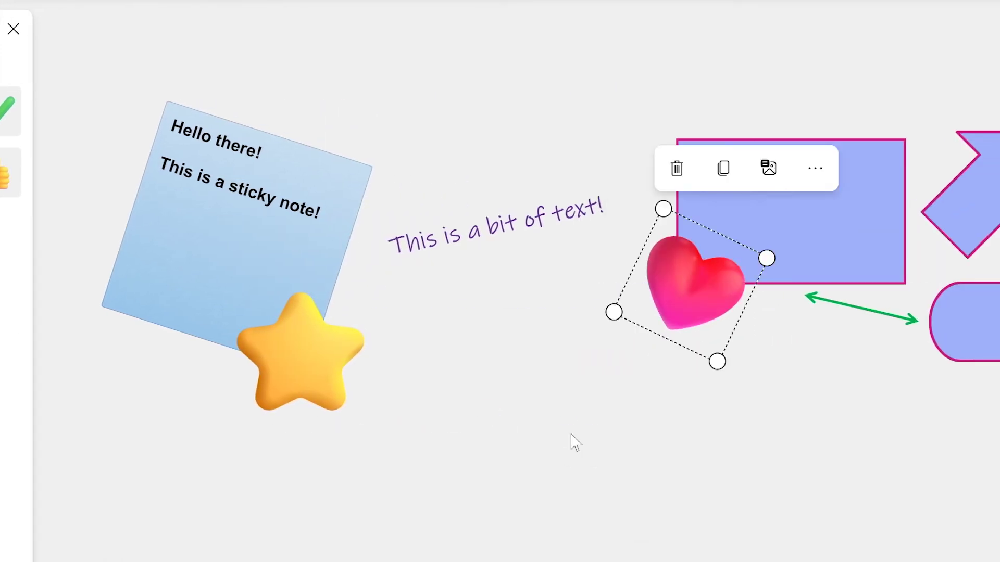
pyautogui.click(5, 174)
pyautogui.click(506, 336)
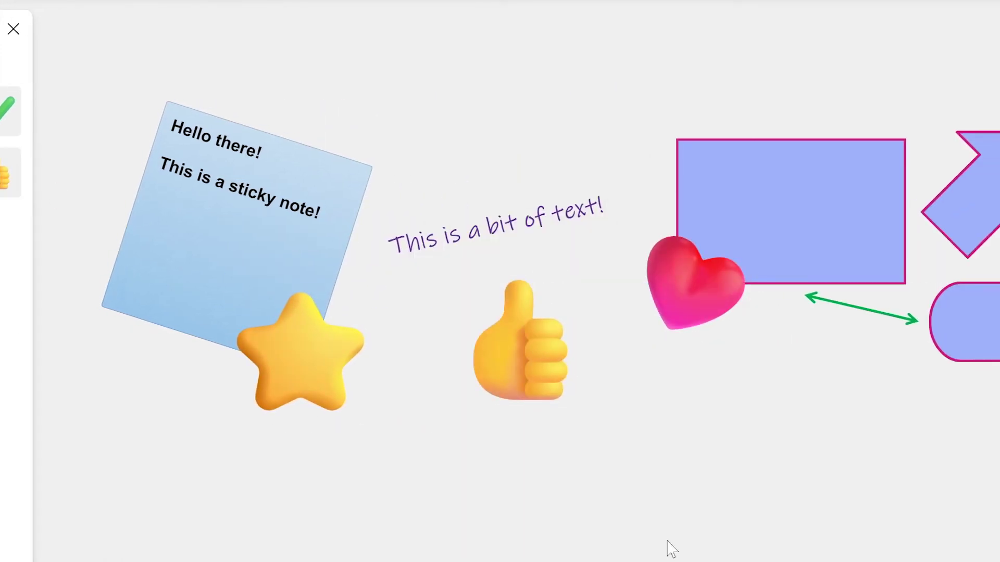
pyautogui.click(113, 29)
# - Add an image from this device, opening the 'For the whiteboard' folder to pick the Phone cases photo
pyautogui.click(141, 359)
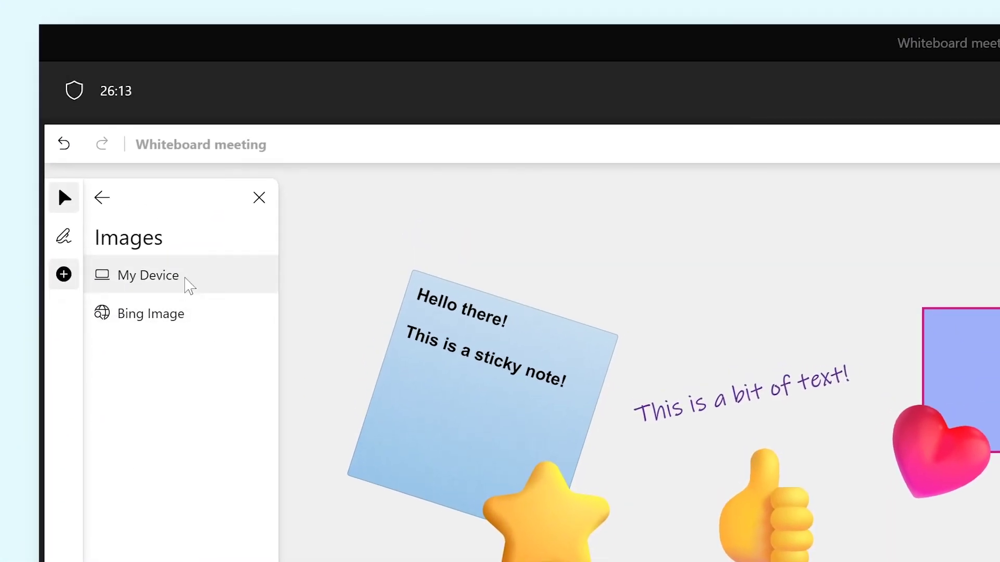
pyautogui.click(190, 286)
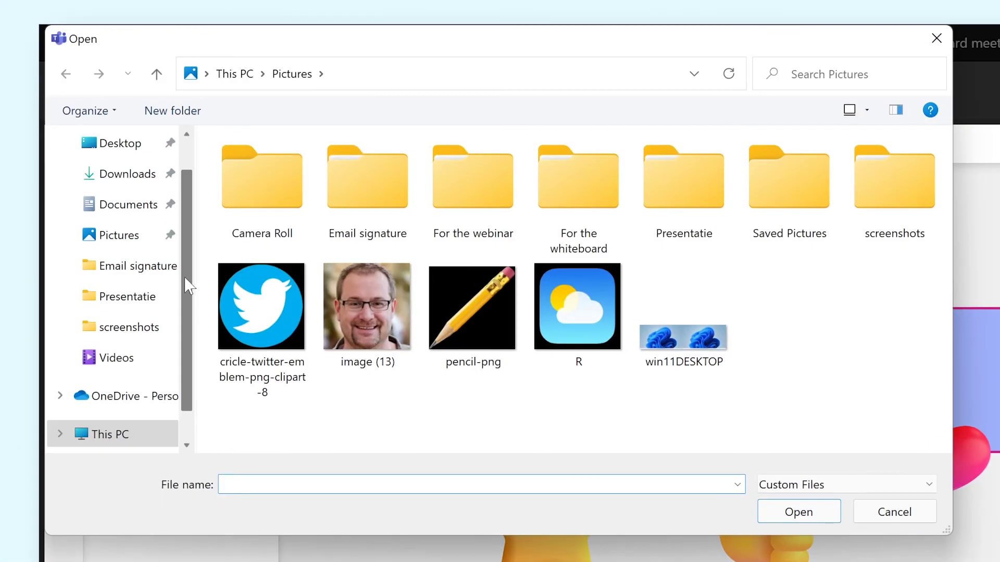
pyautogui.doubleClick(569, 190)
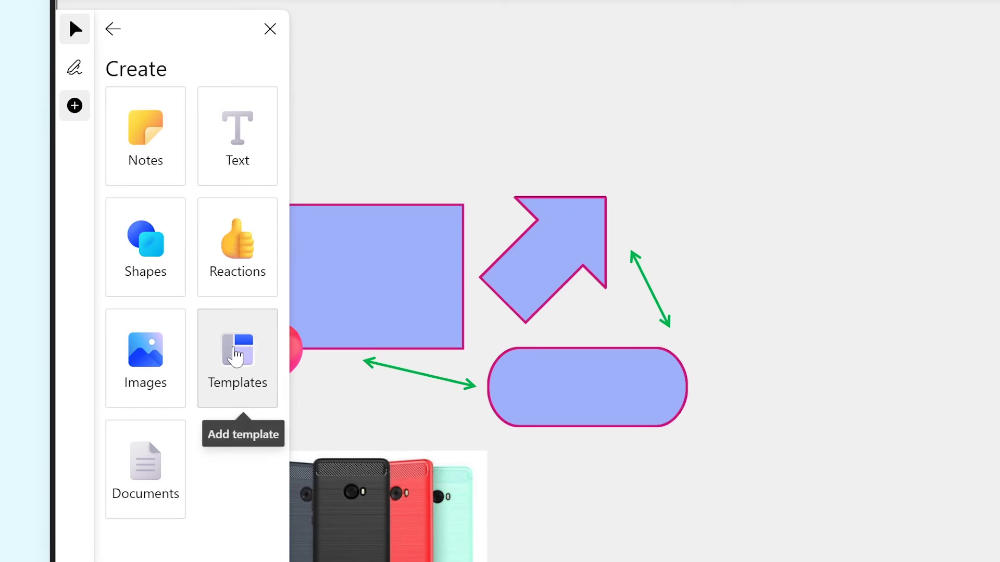
# - Insert the Gap analysis template from the Problem solving templates
pyautogui.click(236, 356)
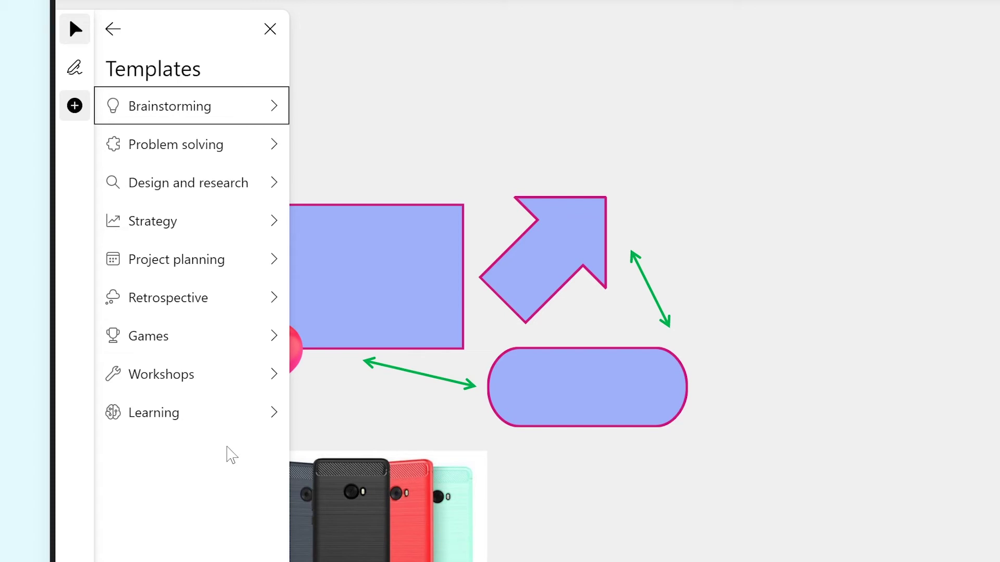
pyautogui.click(223, 156)
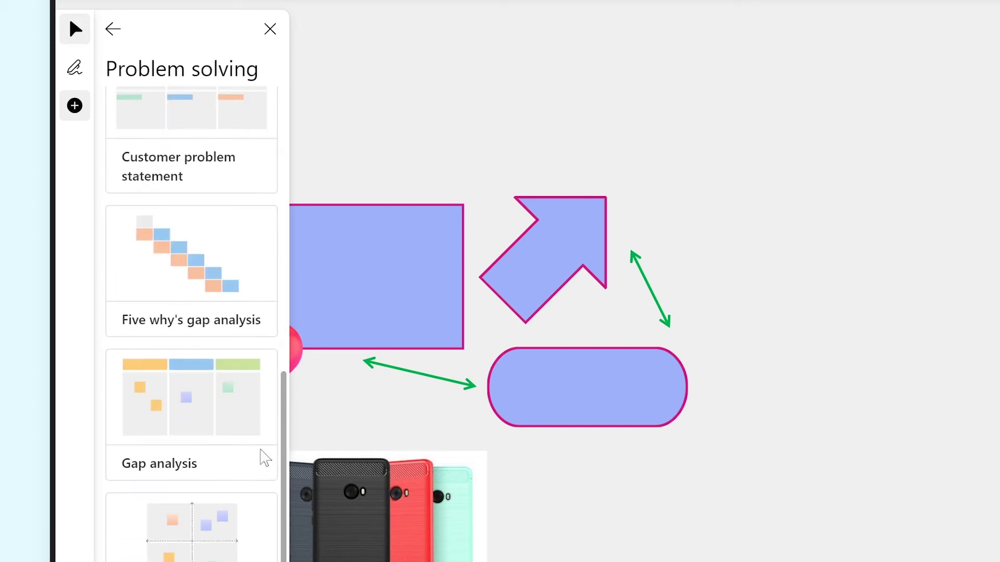
pyautogui.scroll(-1, 263, 458)
pyautogui.click(261, 466)
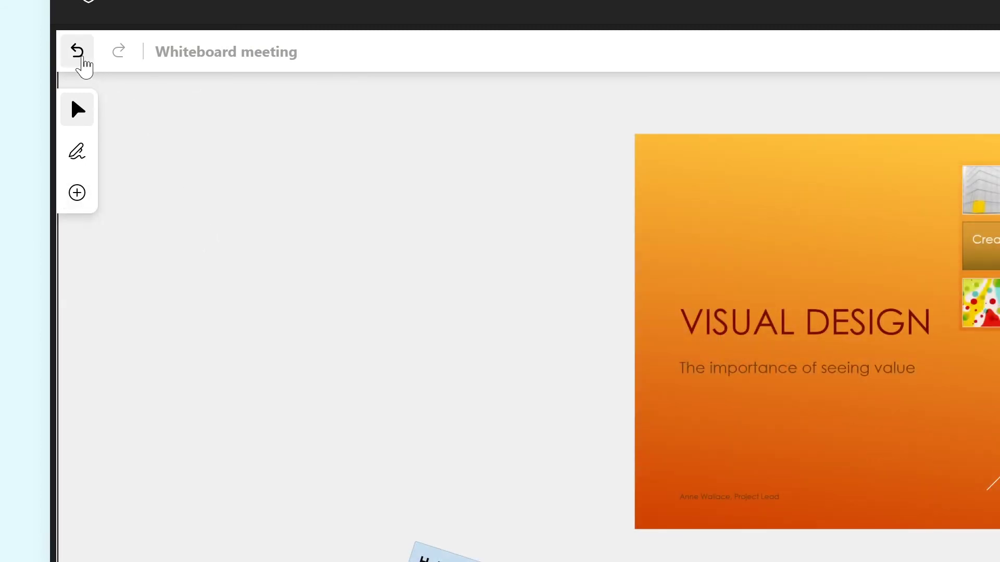
pyautogui.click(82, 66)
pyautogui.click(117, 57)
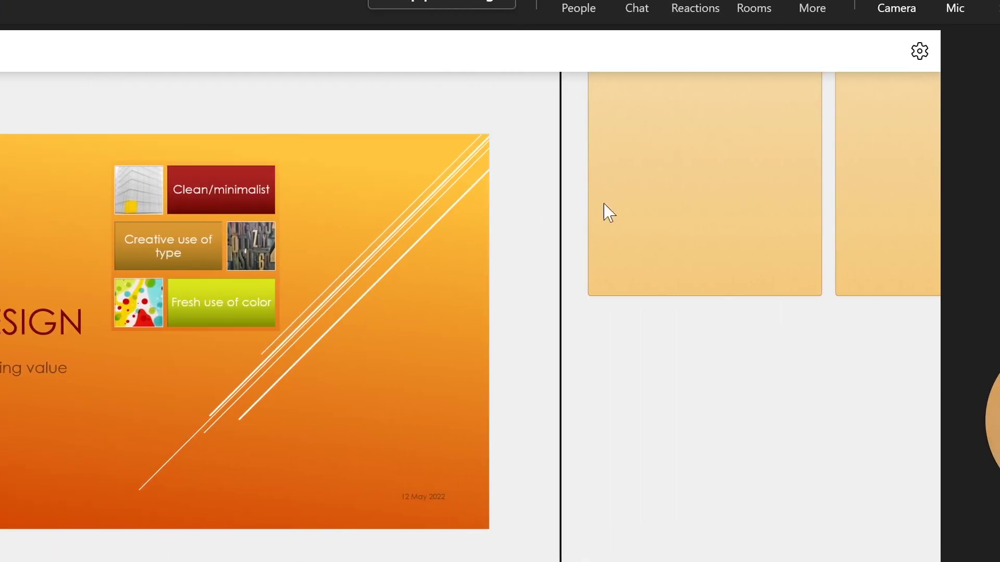
pyautogui.click(921, 51)
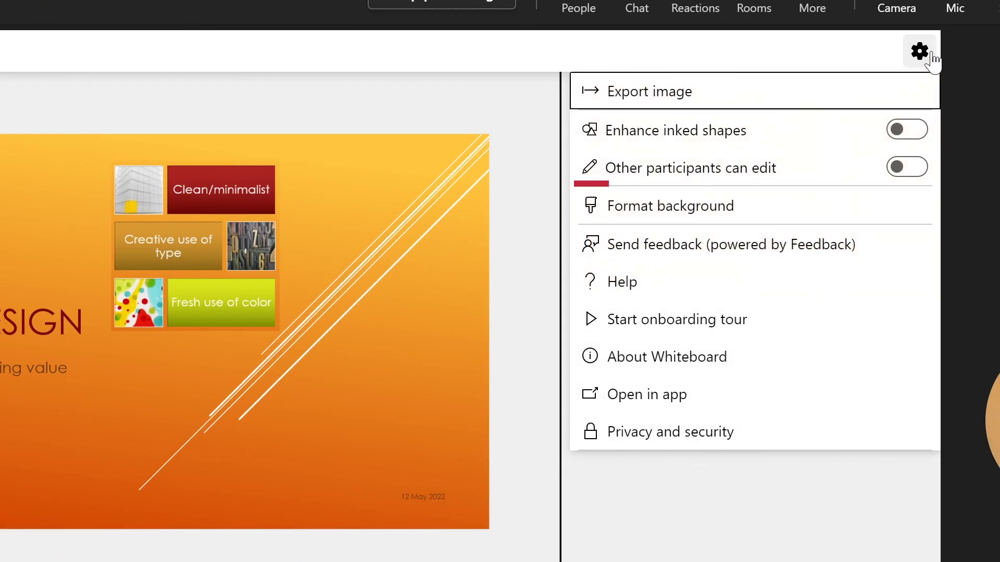